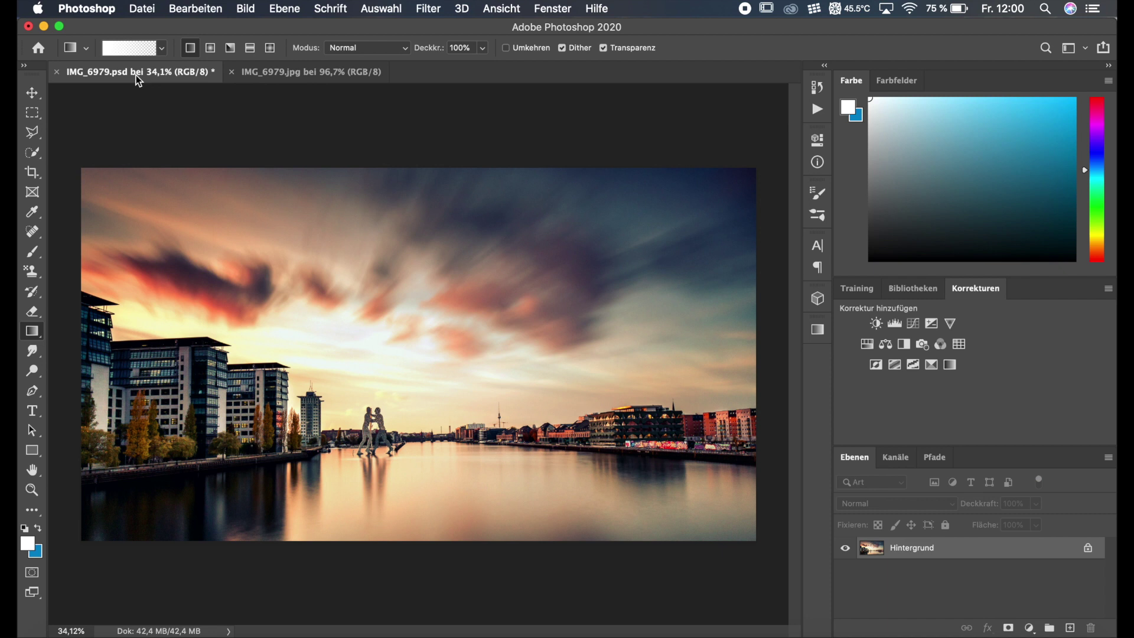
- Switch to IMG_6979.jpg and confirm its image size is 500 × 276 px, leaving it unchanged
left_click(321, 80)
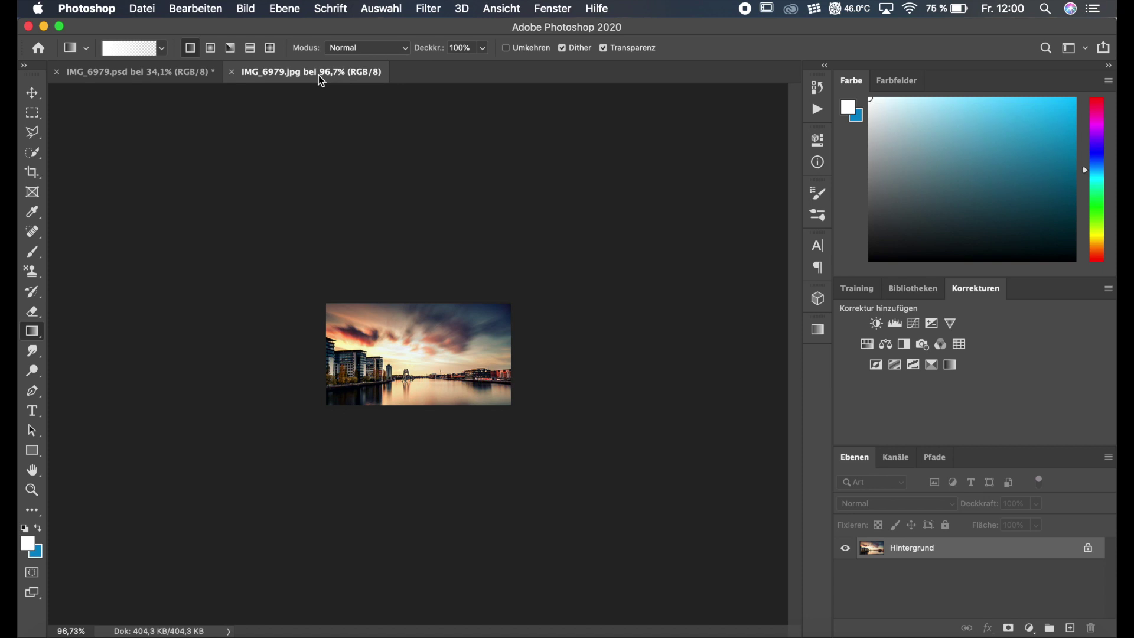
left_click(245, 13)
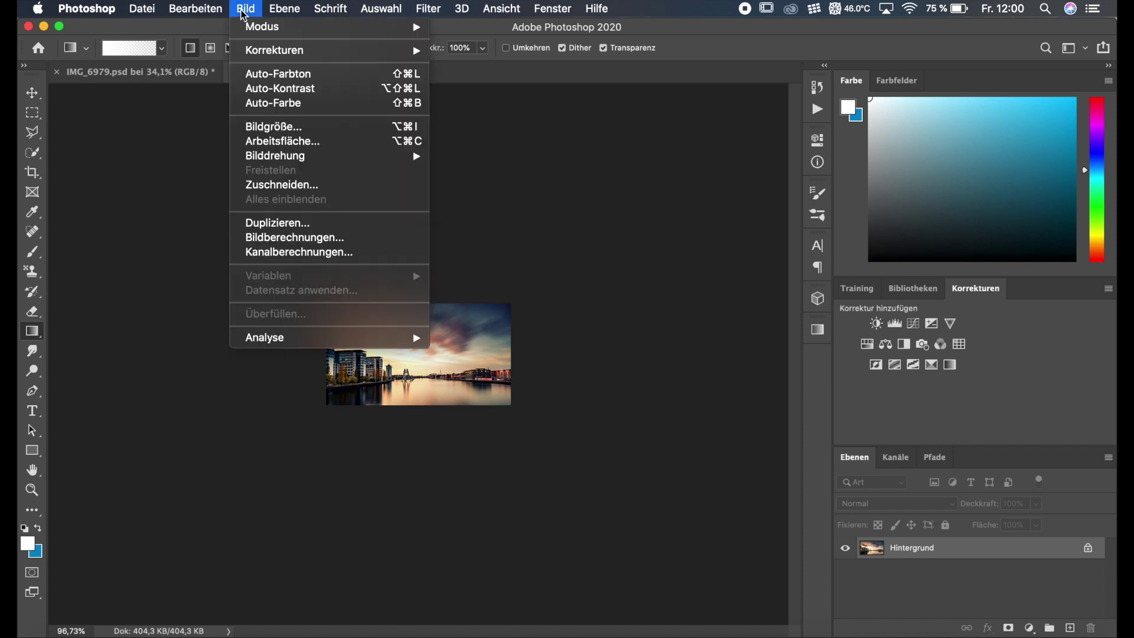
left_click(269, 127)
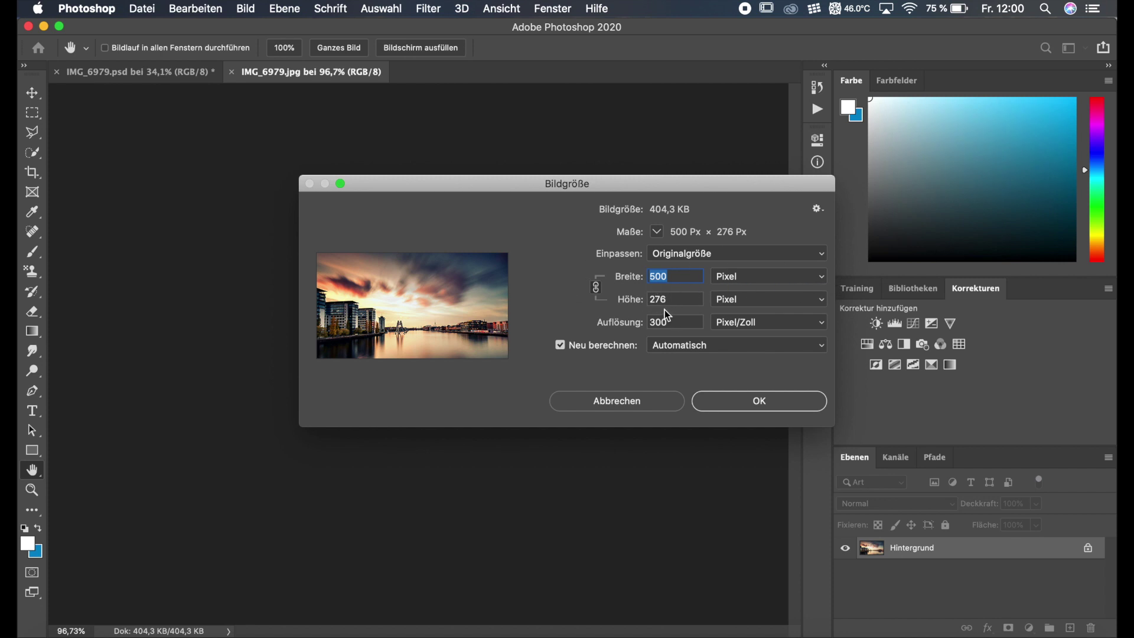
left_click(626, 399)
scroll(674, 483, "up", 5)
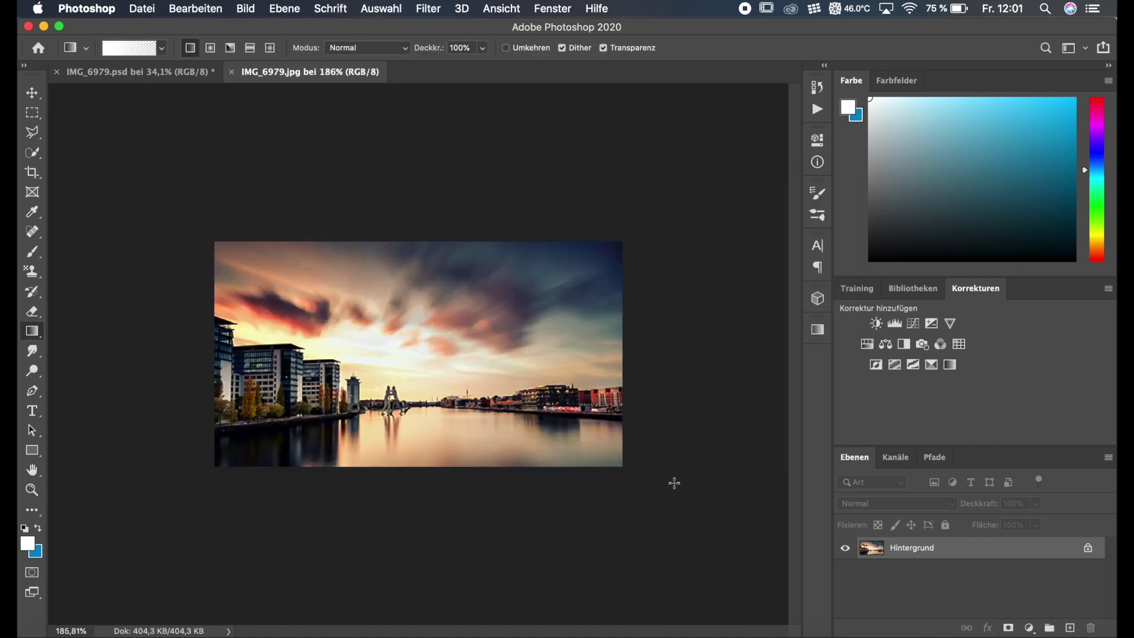
scroll(682, 478, "up", 2)
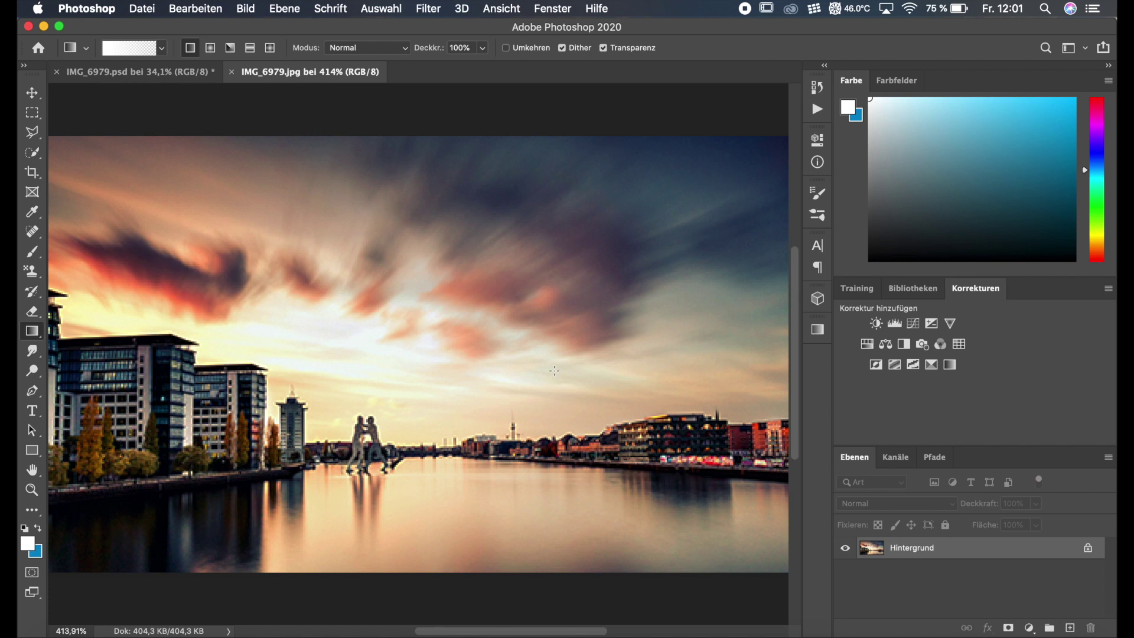
scroll(339, 367, "down", 4)
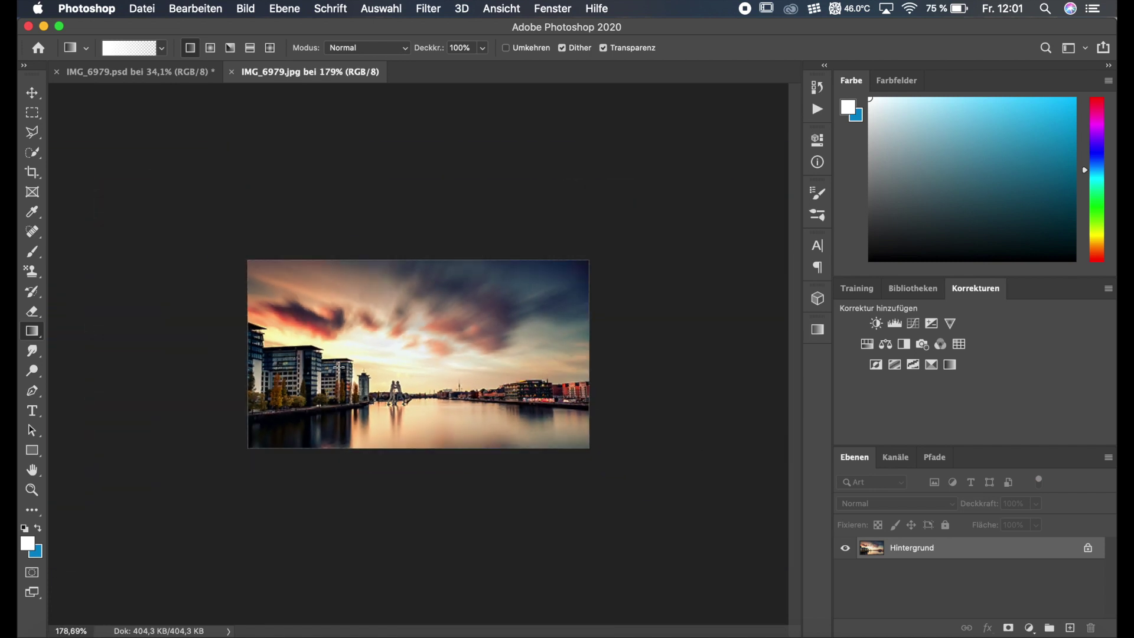
scroll(339, 367, "down", 3)
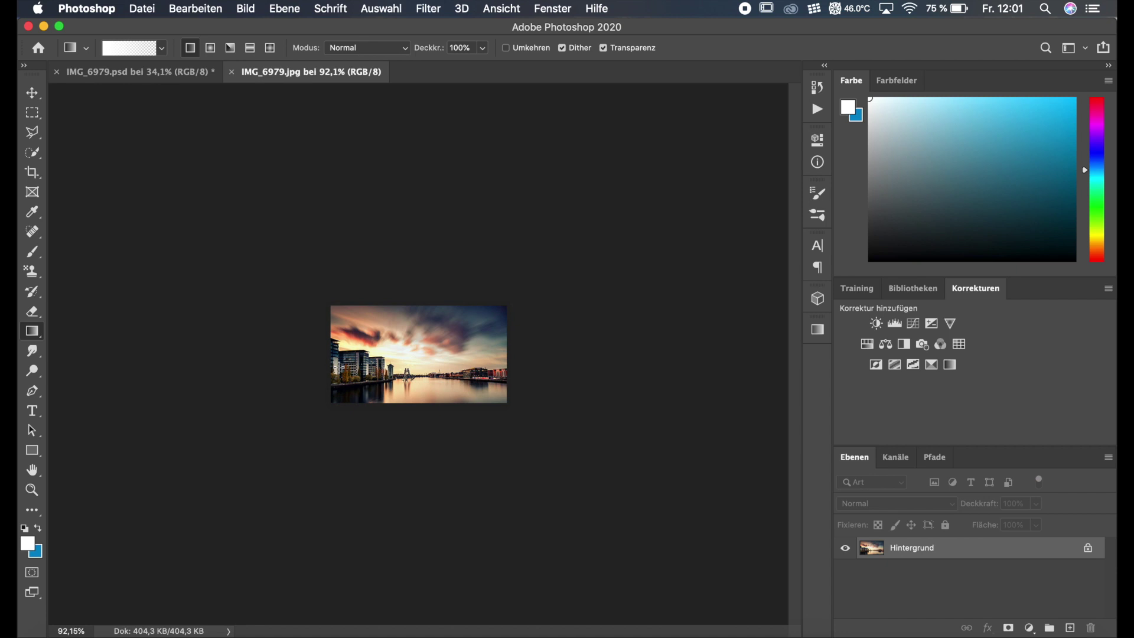
- In Bildgröße, enter a width of 1000 px so the height becomes 552 px
left_click(254, 11)
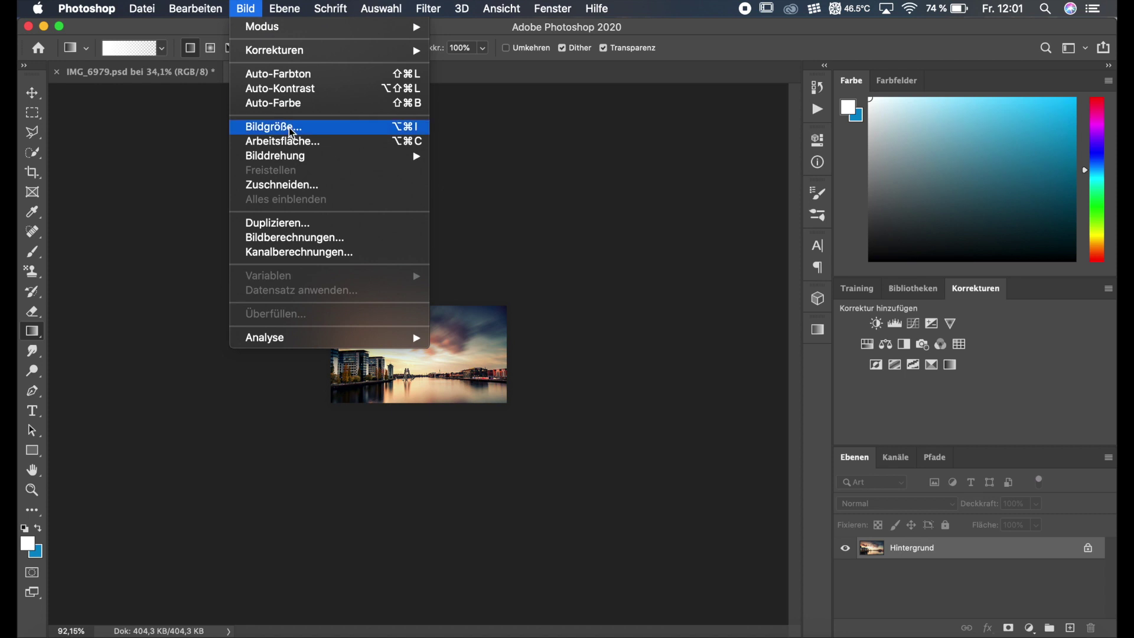
left_click(292, 127)
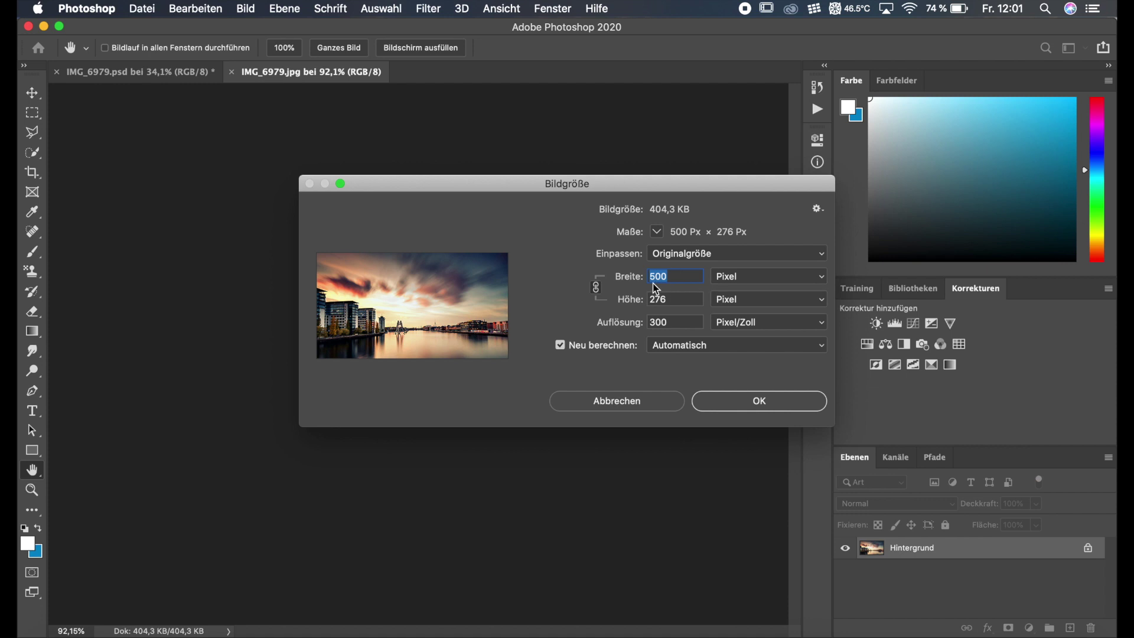
type("1000")
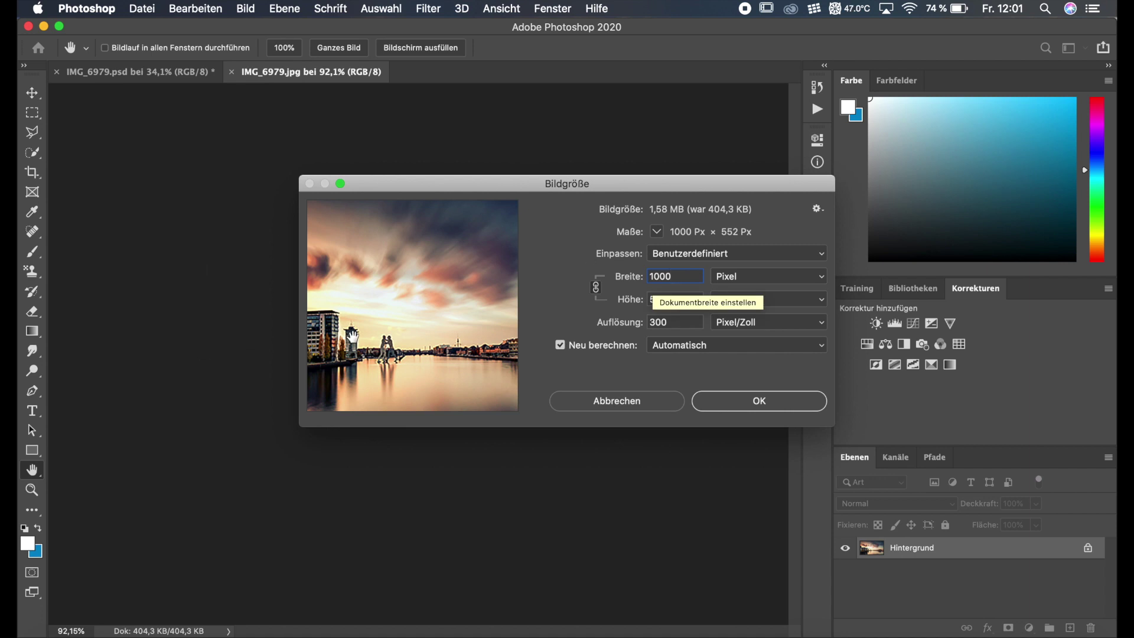
mouse_move(412, 306)
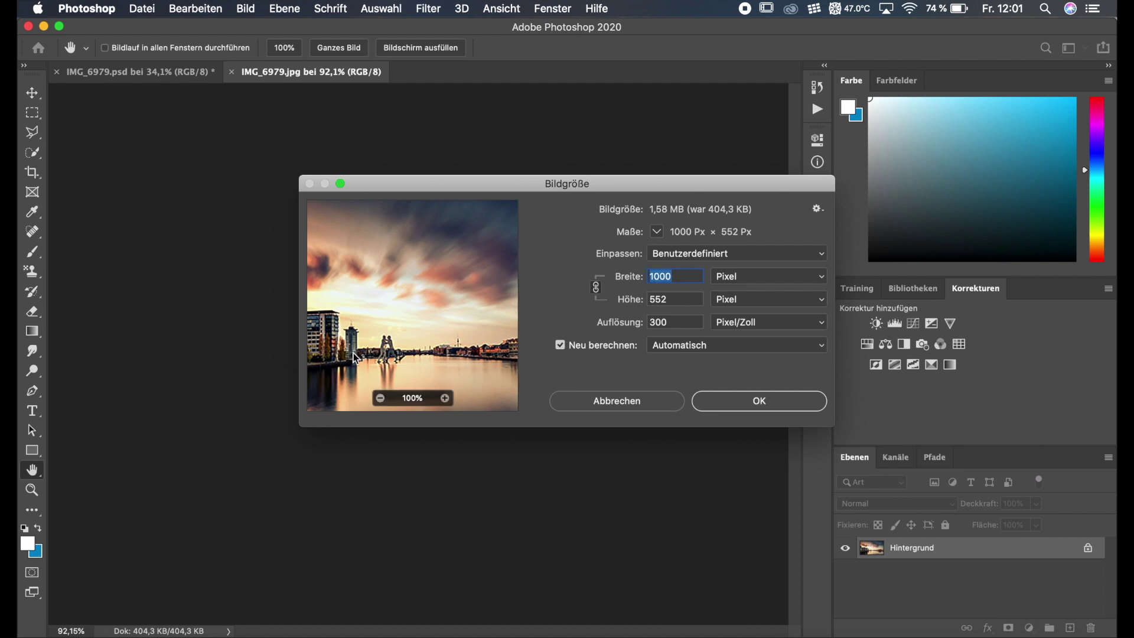
- Magnify the Bildgröße preview twice and pan to the riverside buildings and trees
left_click(446, 399)
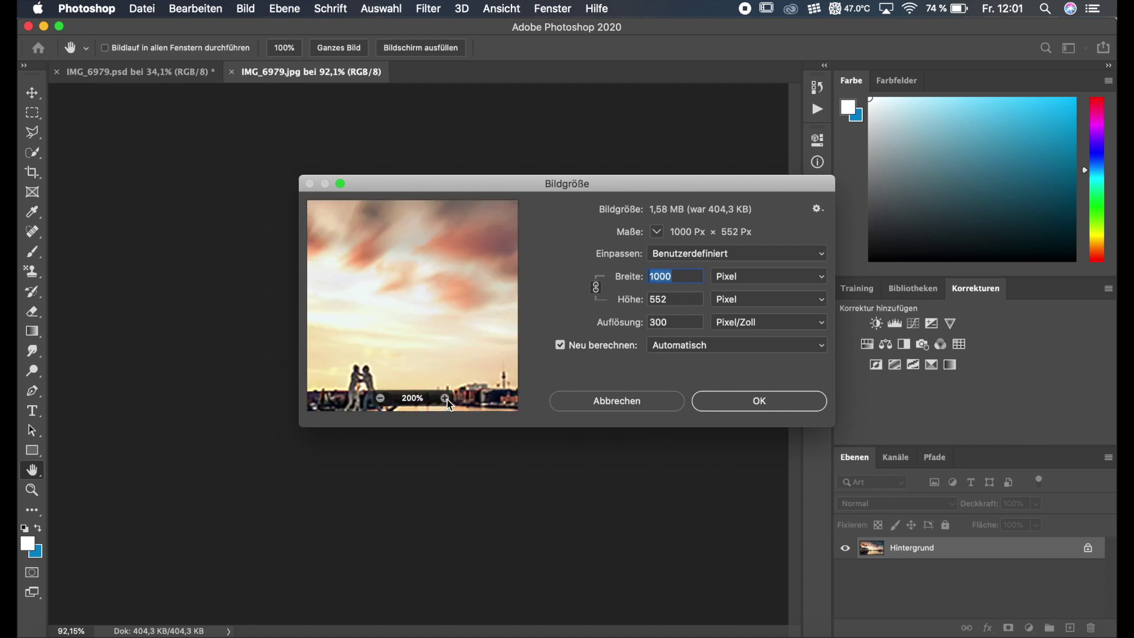
left_click(446, 398)
left_click_drag(363, 370, 448, 210)
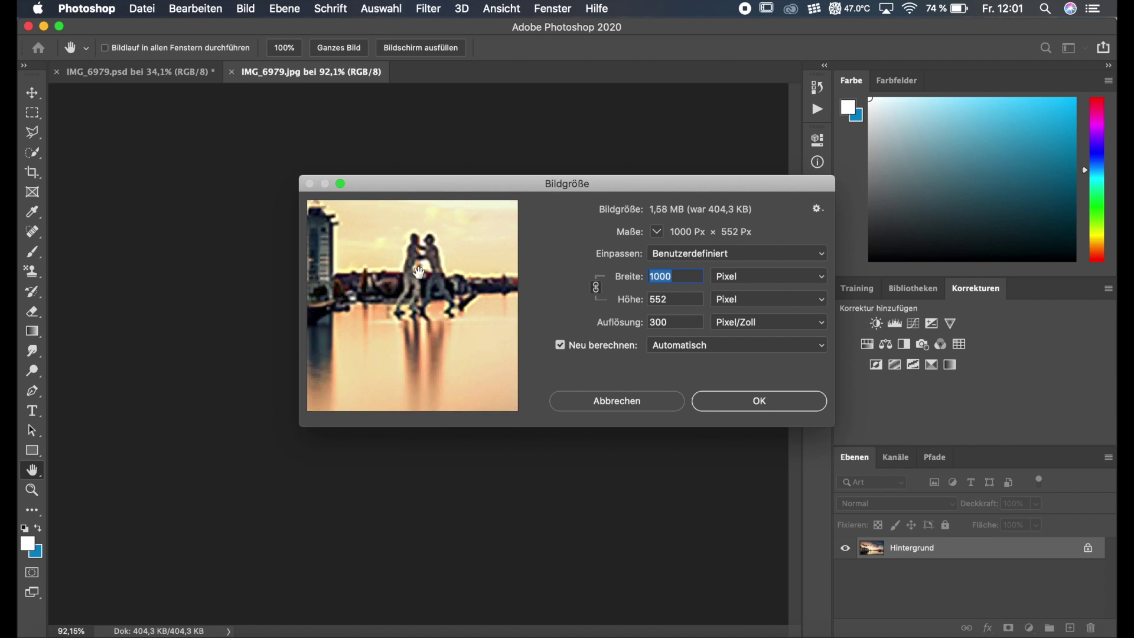
left_click_drag(385, 281, 591, 299)
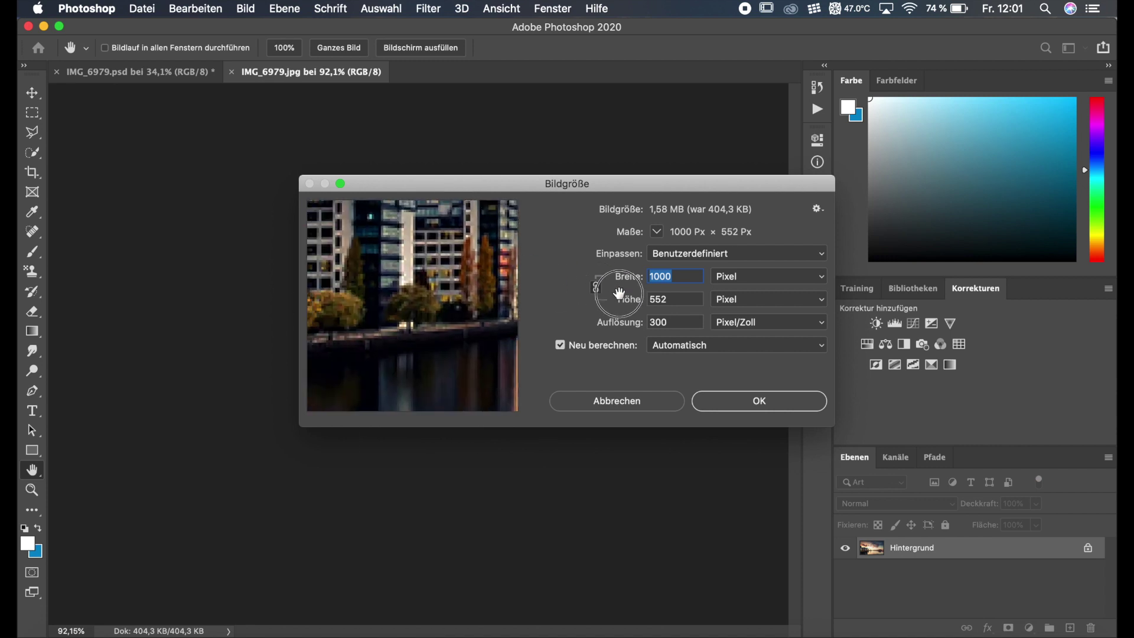
left_click_drag(404, 260, 405, 367)
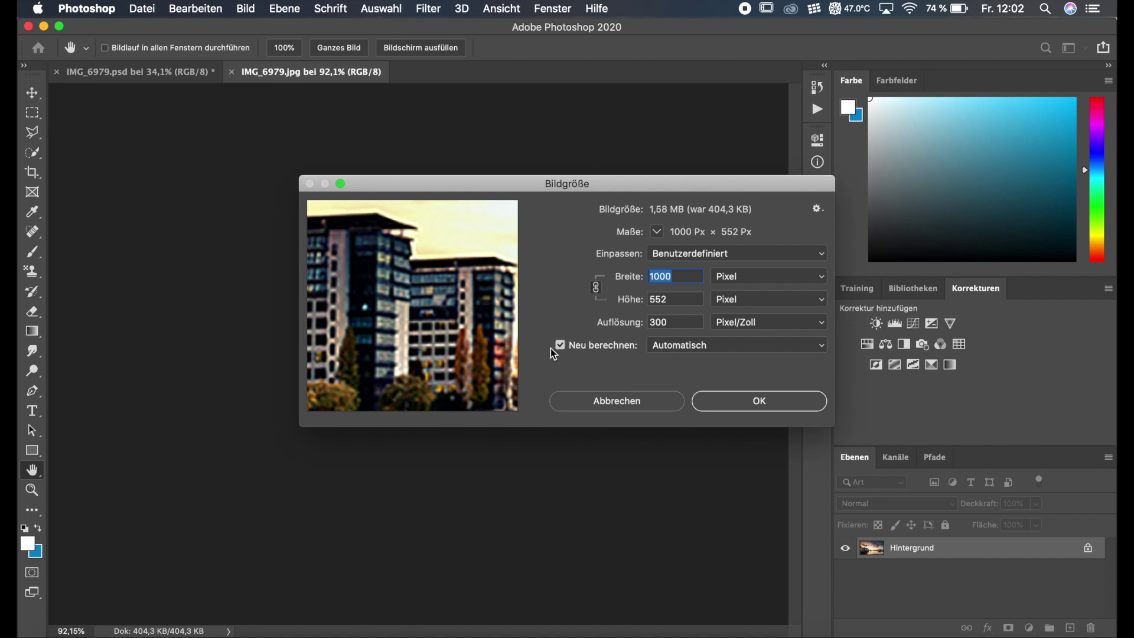
- Set the Neu berechnen resampling method to Details erhalten 2.0
left_click(704, 350)
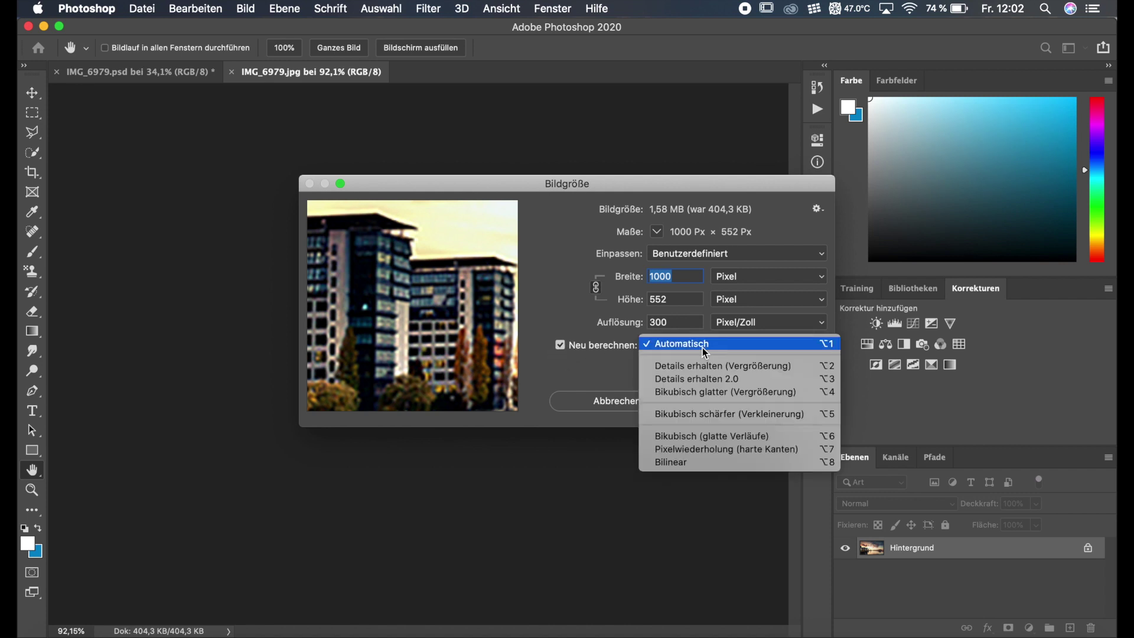
left_click(703, 383)
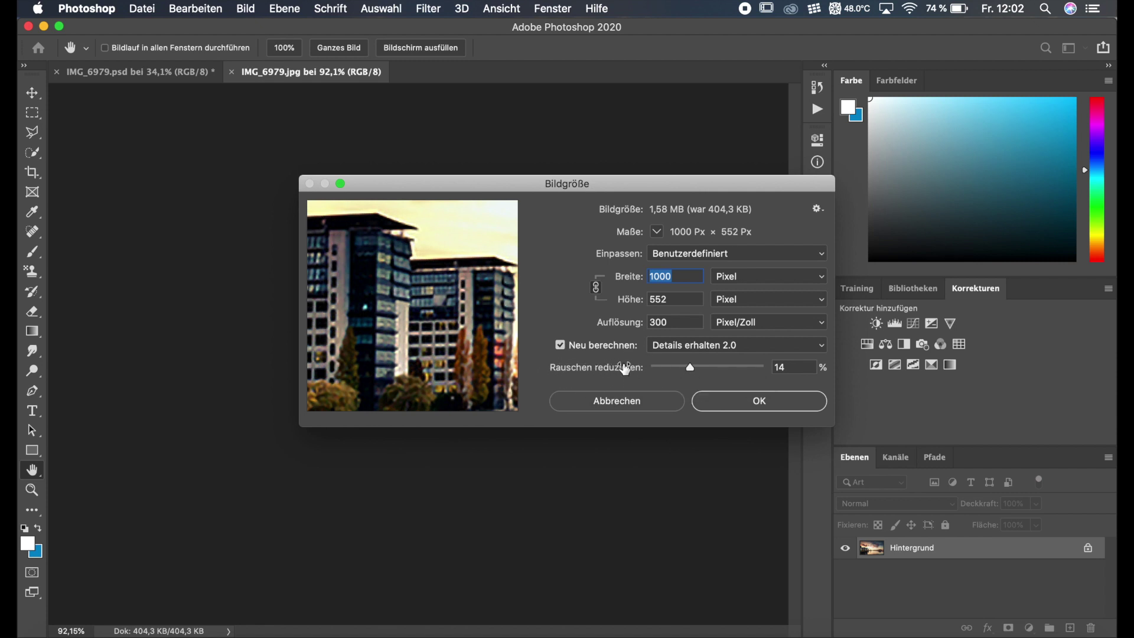
- Compare Rauschen reduzieren amounts from 0% to 45%, settling on 19%
left_click(691, 368)
left_click_drag(692, 369, 636, 370)
left_click_drag(649, 369, 798, 389)
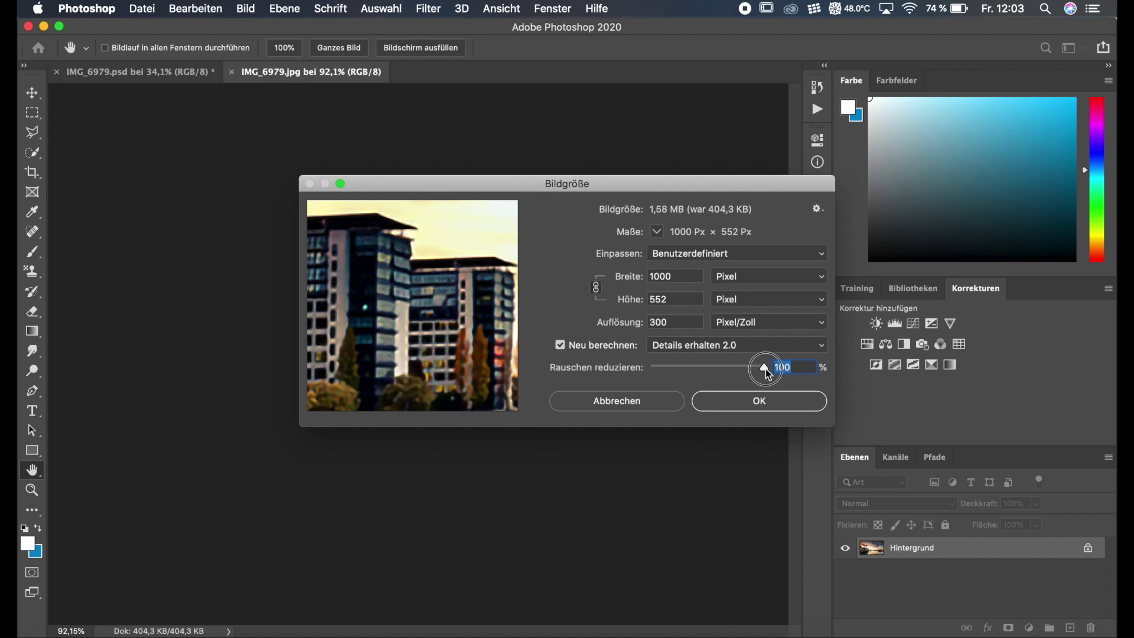
left_click_drag(766, 372, 744, 371)
left_click_drag(726, 366, 705, 366)
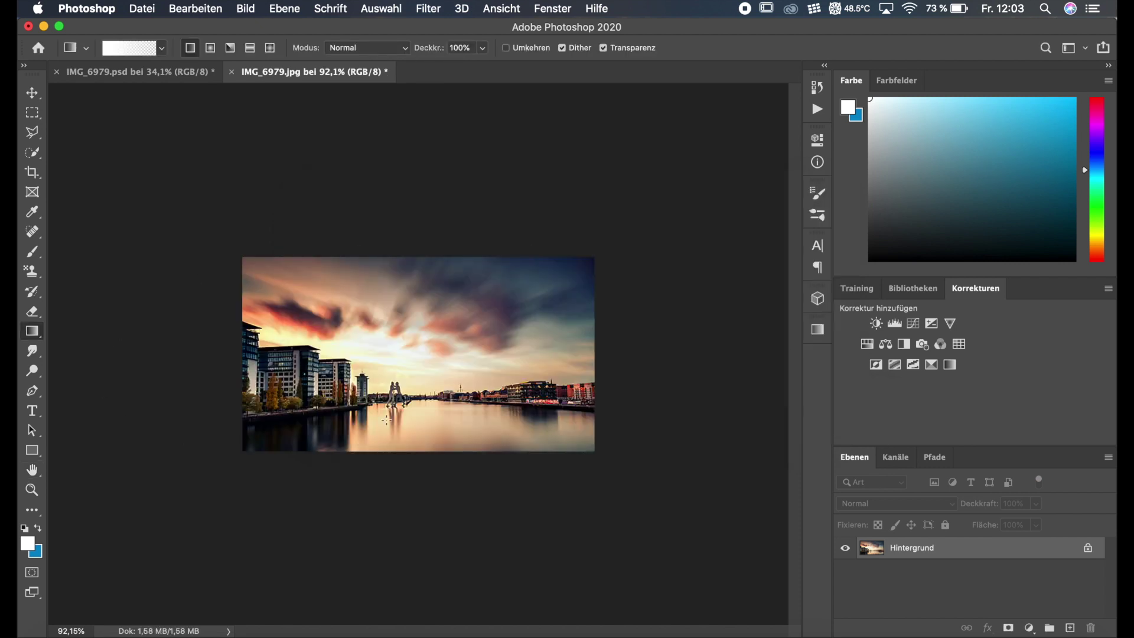
- Zoom in on the enlarged 1000 × 552 px river sunset image
scroll(387, 419, "up", 2)
scroll(387, 419, "up", 2)
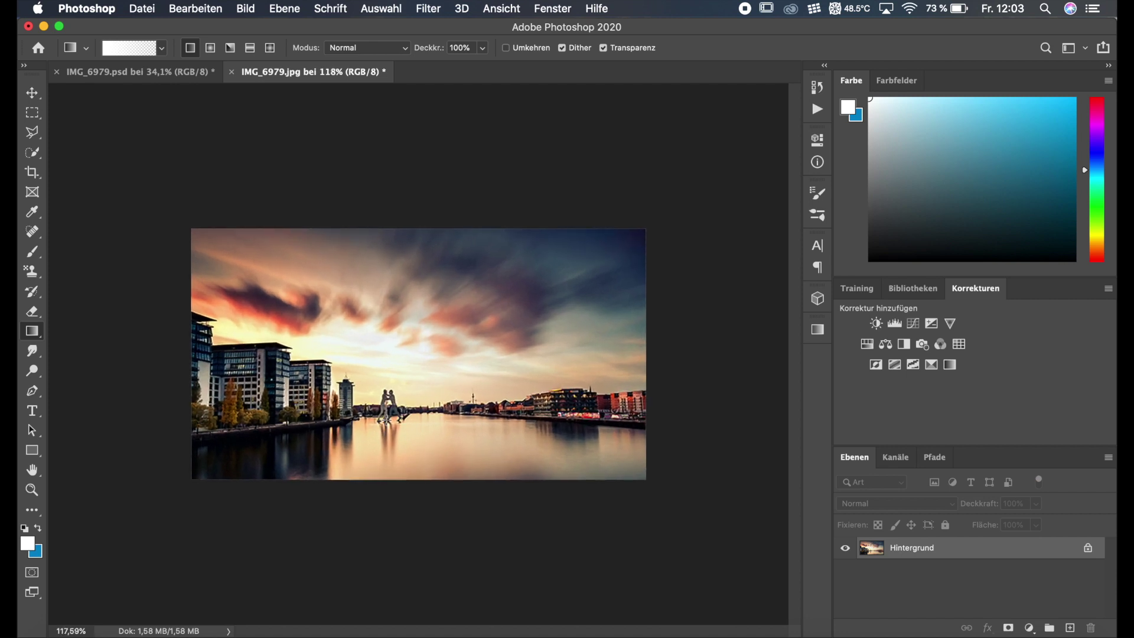
scroll(387, 420, "up", 2)
scroll(387, 419, "up", 1)
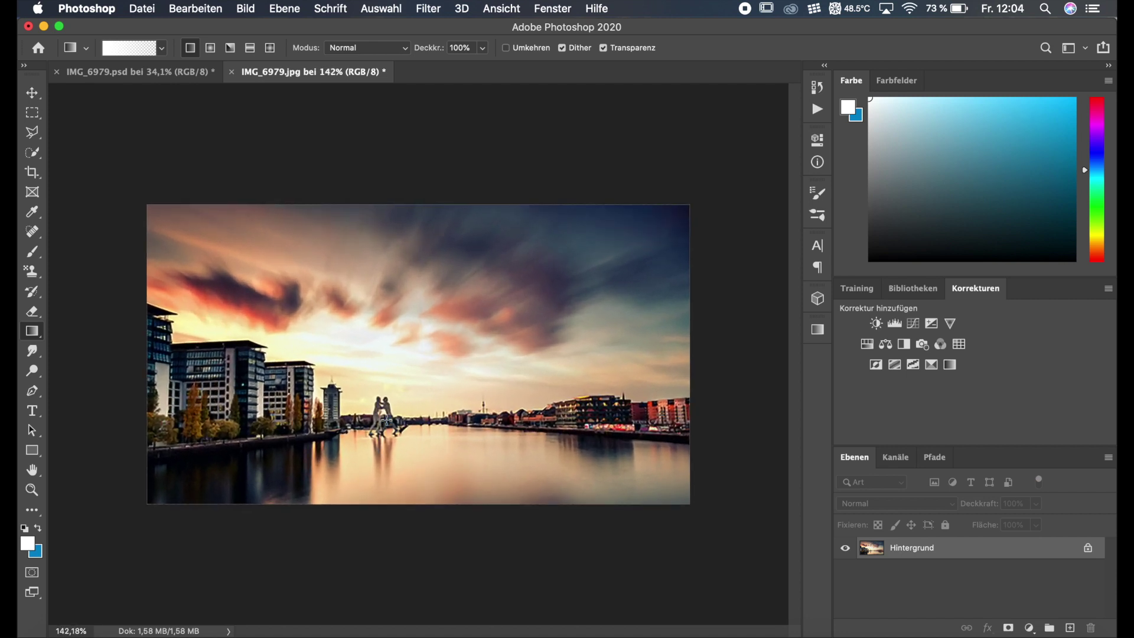